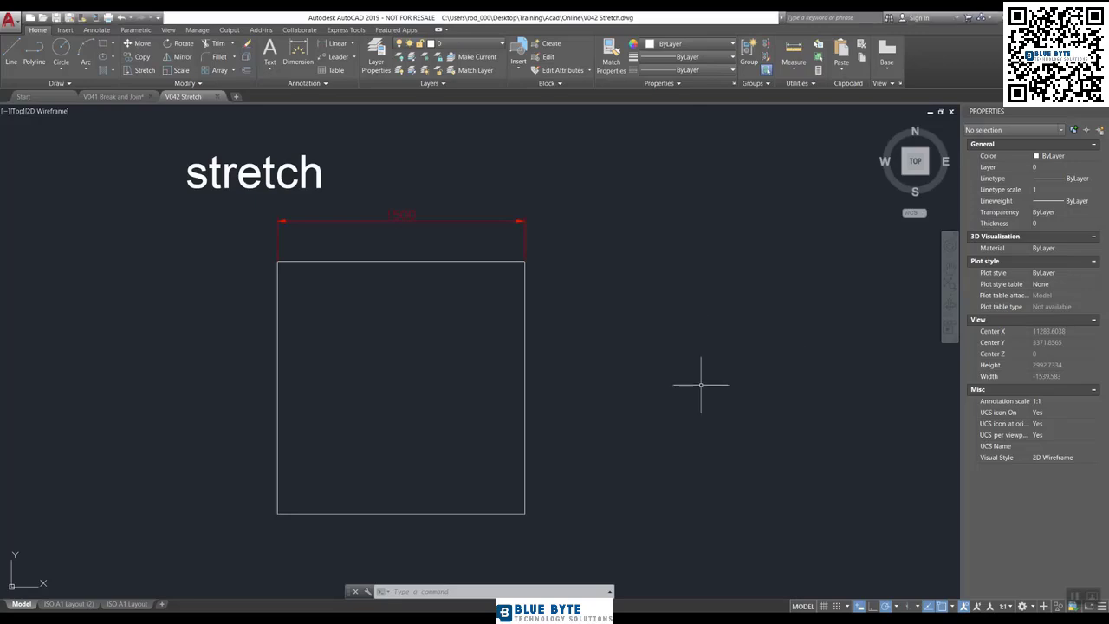
# Start STRETCH and crossing-select the rectangle's right edge and its 1500 dimension.
pyautogui.write('stre')
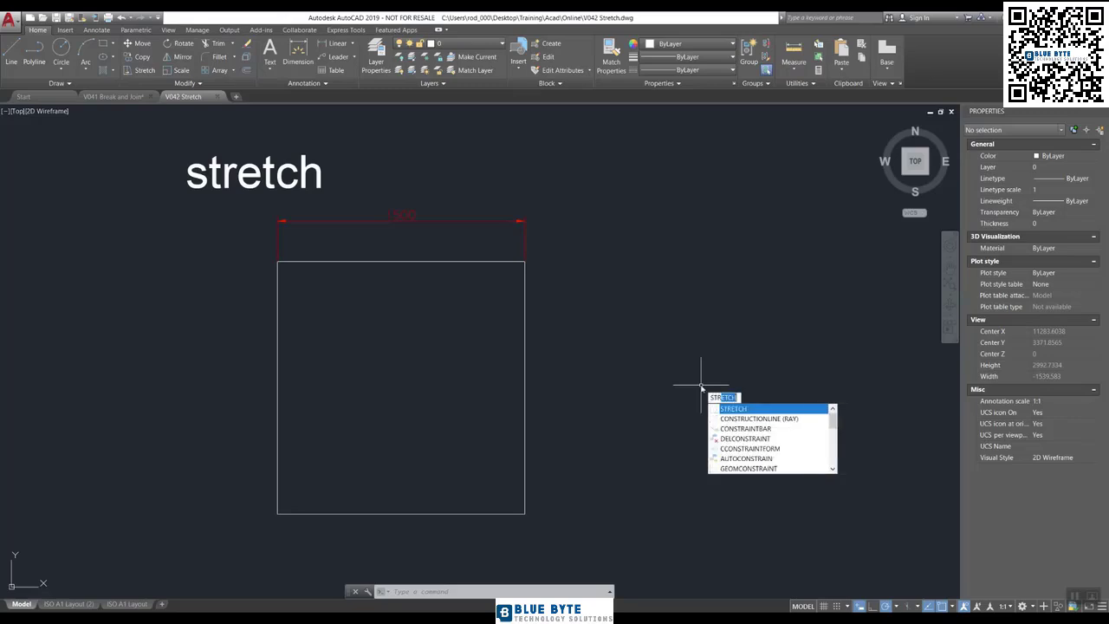
pyautogui.write('tch')
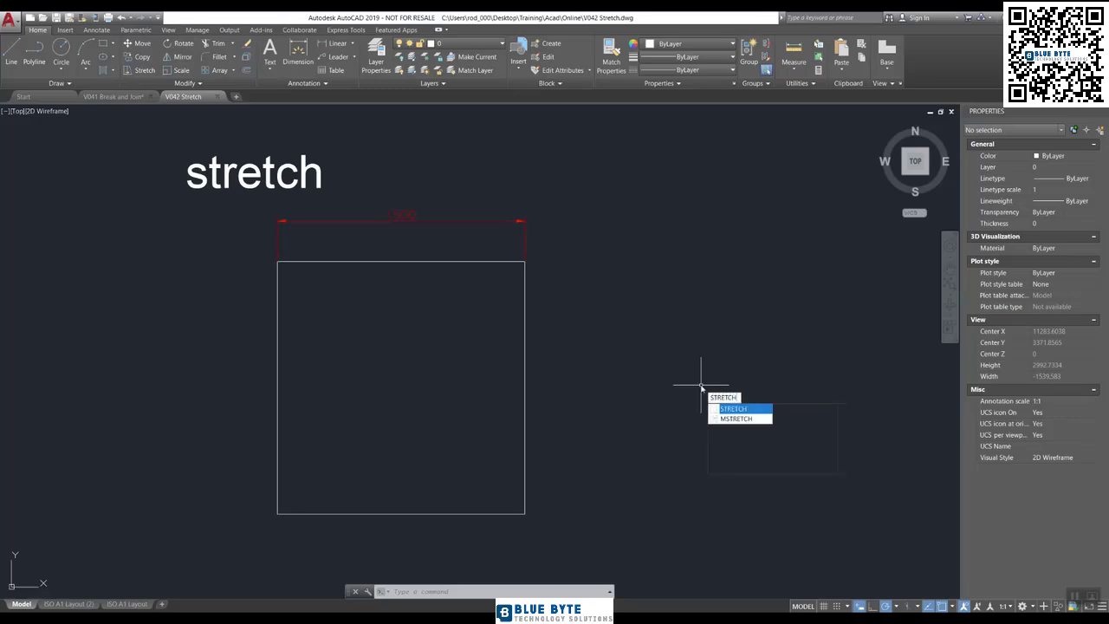
pyautogui.press('Return')
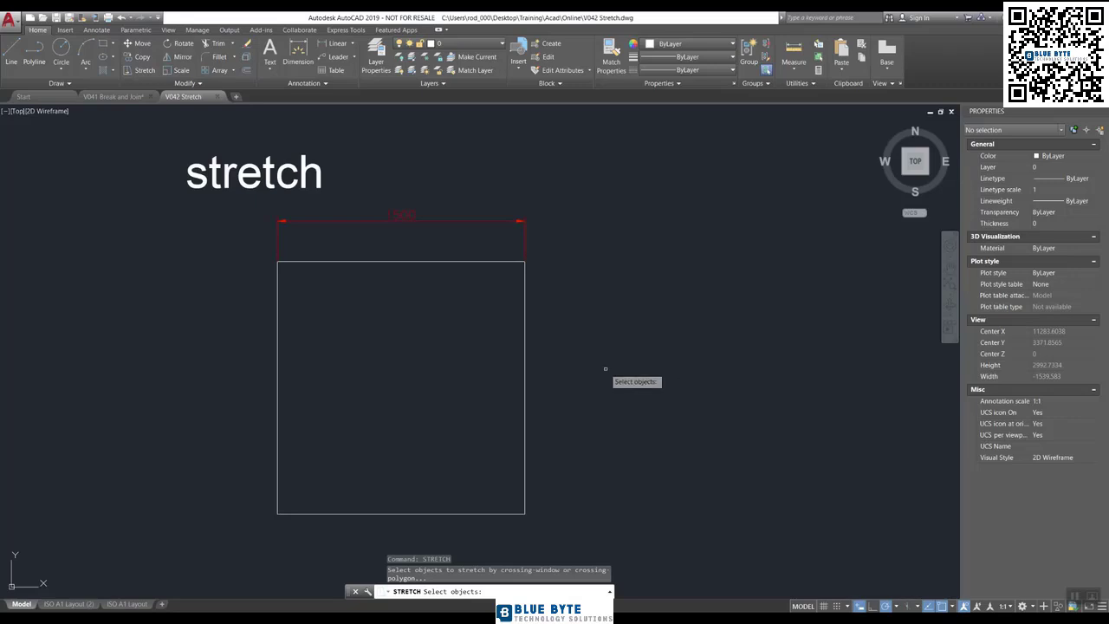
pyautogui.click(570, 535)
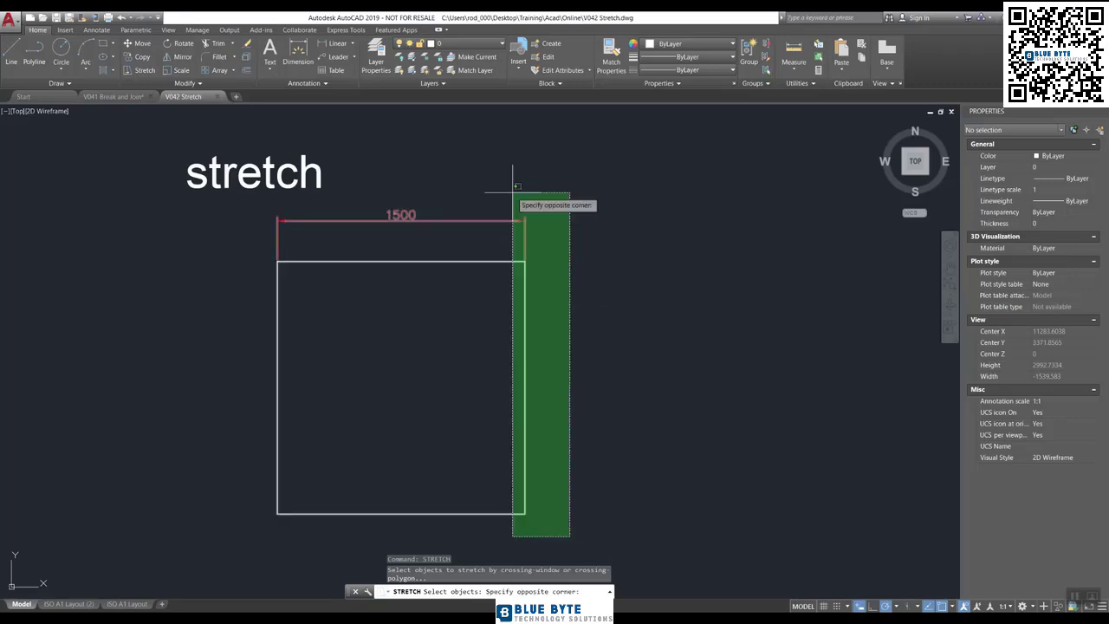
pyautogui.click(488, 153)
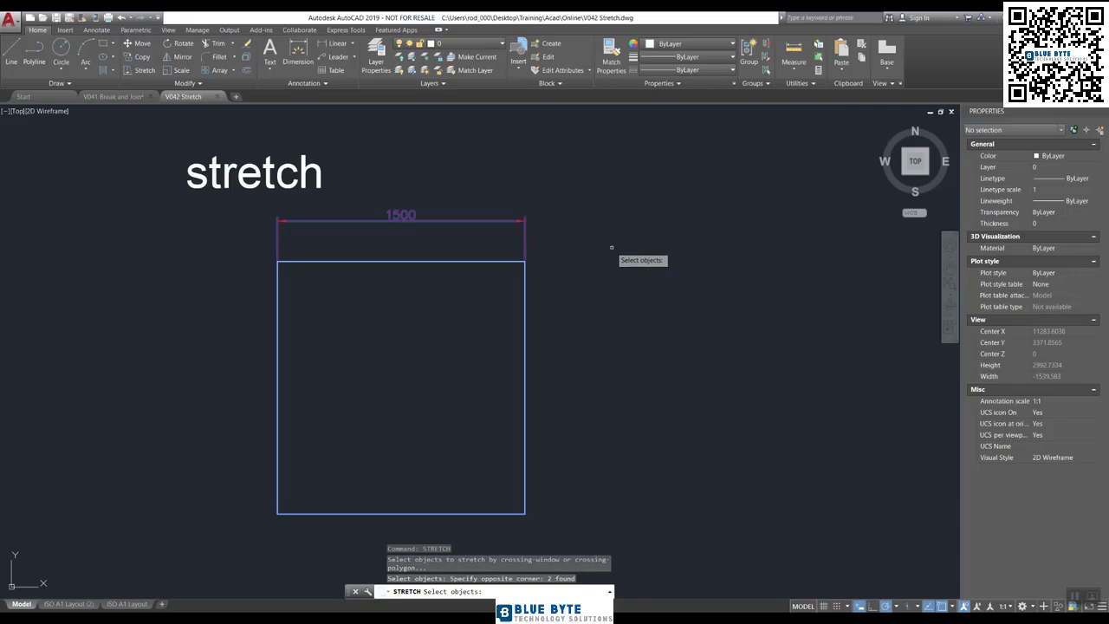
pyautogui.press('Return')
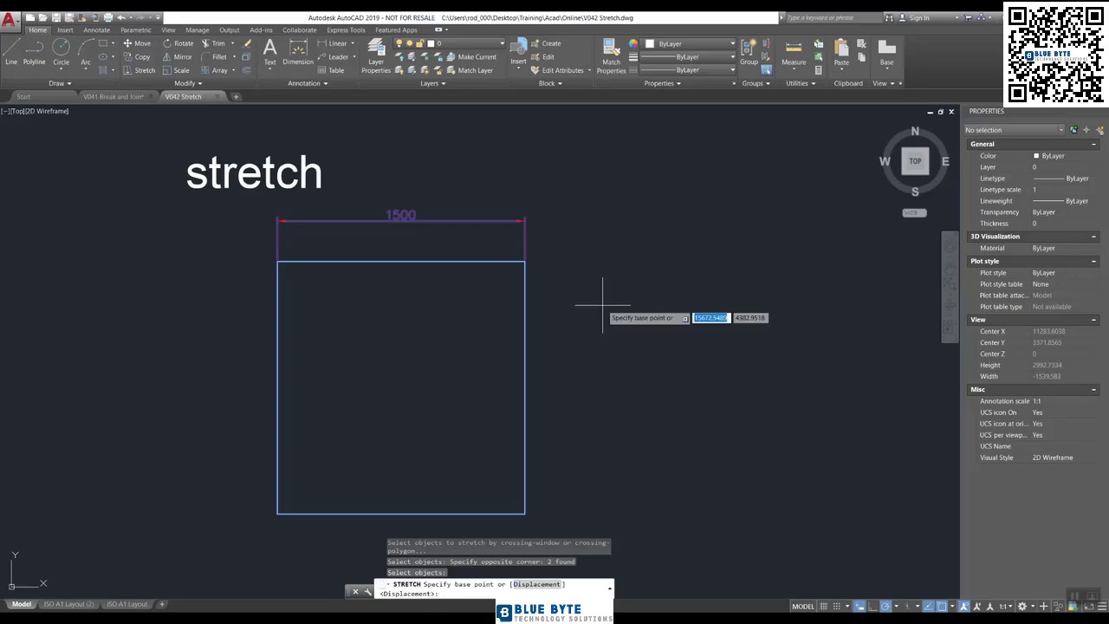
# Stretch the right edge 800 units rightward from its midpoint, making the rectangle 2300 wide.
pyautogui.click(525, 387)
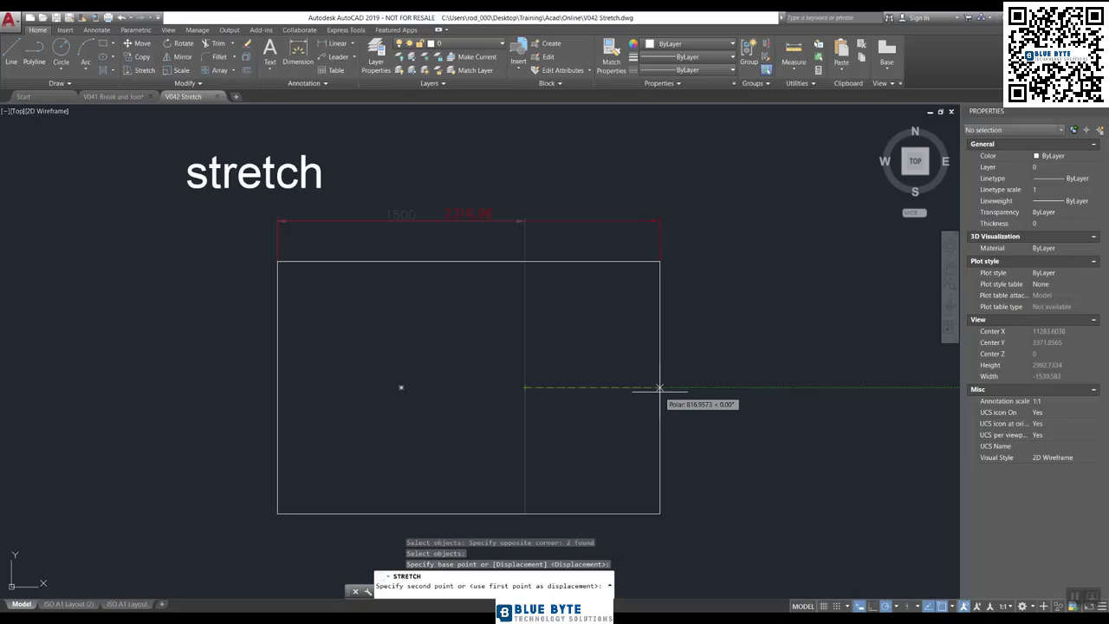
pyautogui.write('800')
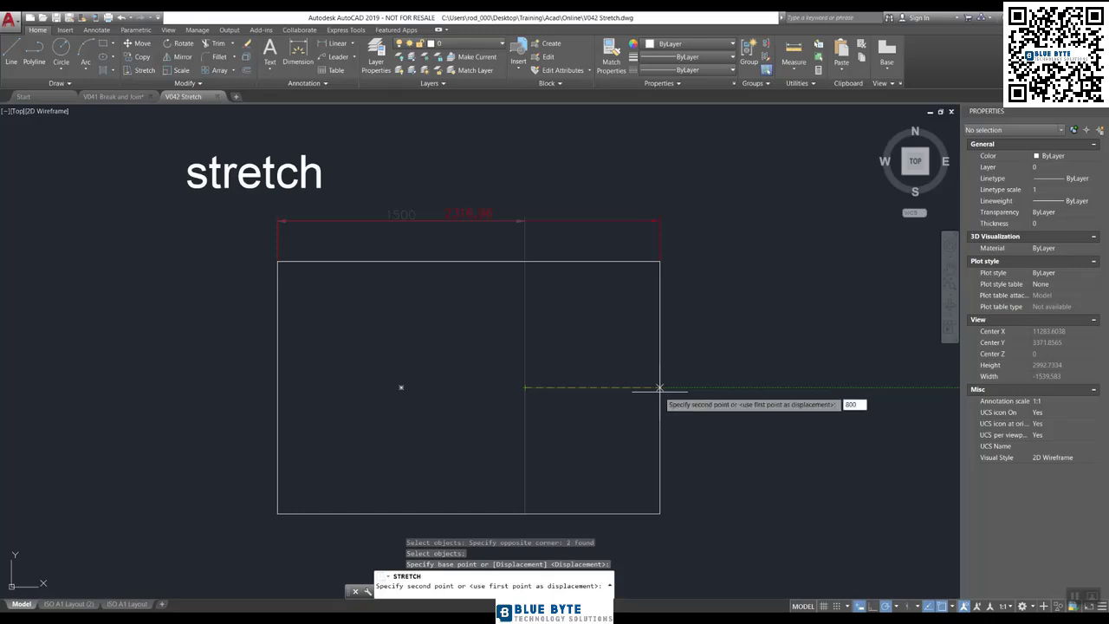
pyautogui.press('Return')
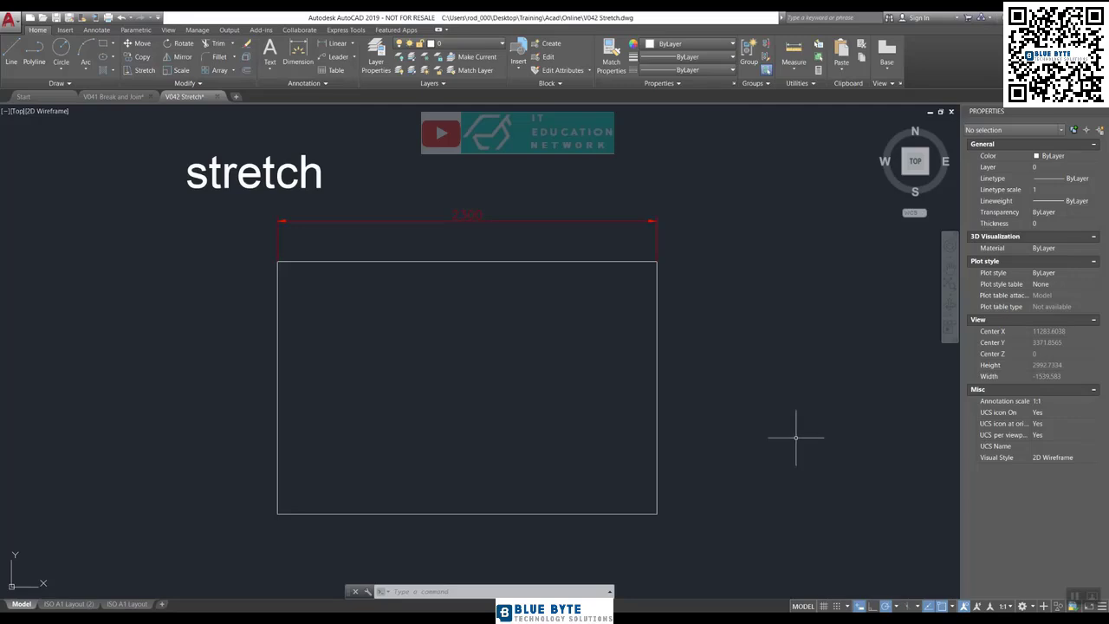
# Undo the stretch and crossing-select the right edge and dimension again with STRETCH.
pyautogui.hotkey('ctrl', 'z')
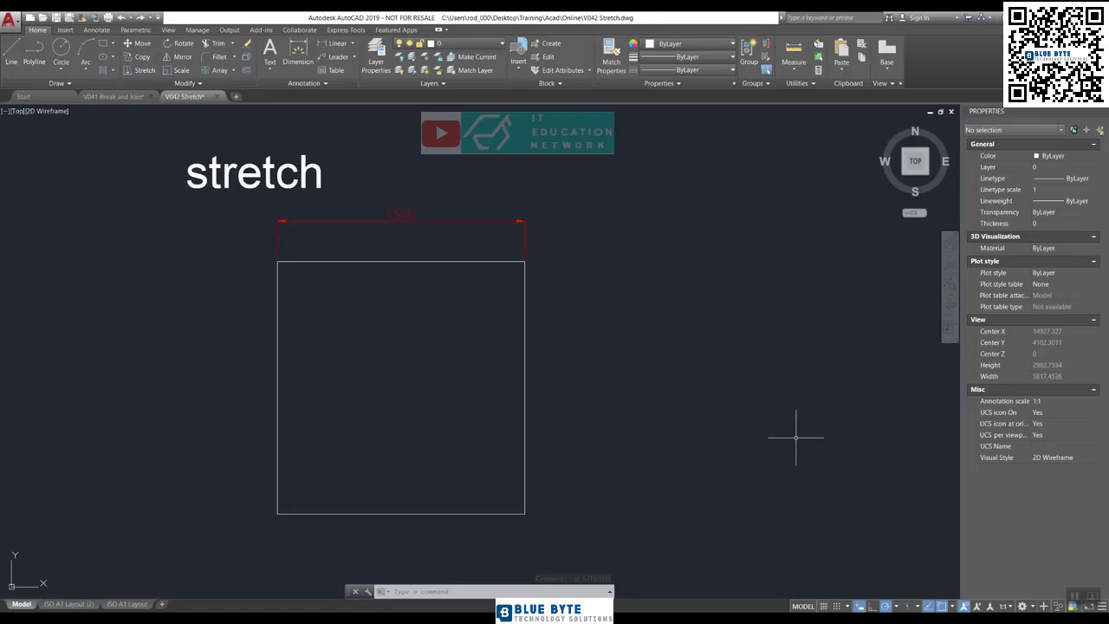
pyautogui.write('s')
pyautogui.press('Return')
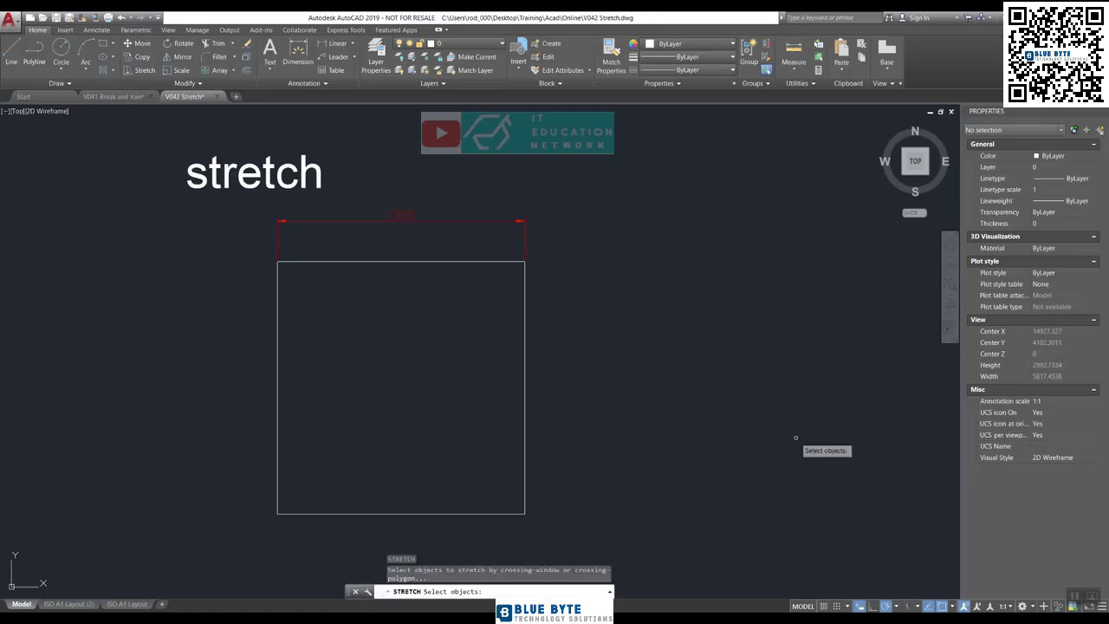
pyautogui.click(618, 537)
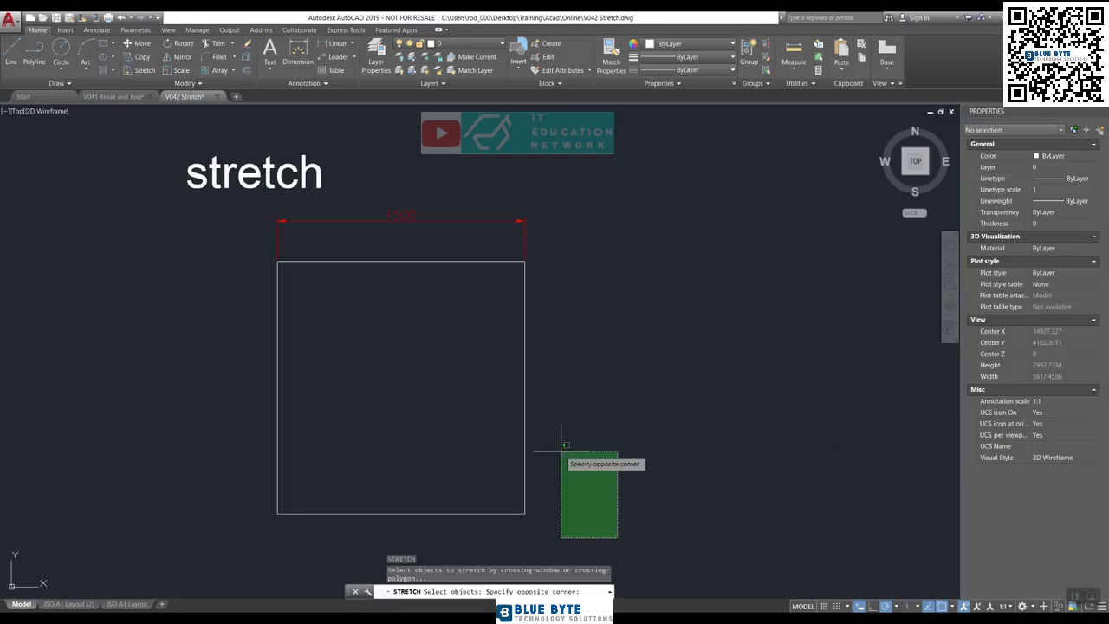
pyautogui.click(495, 156)
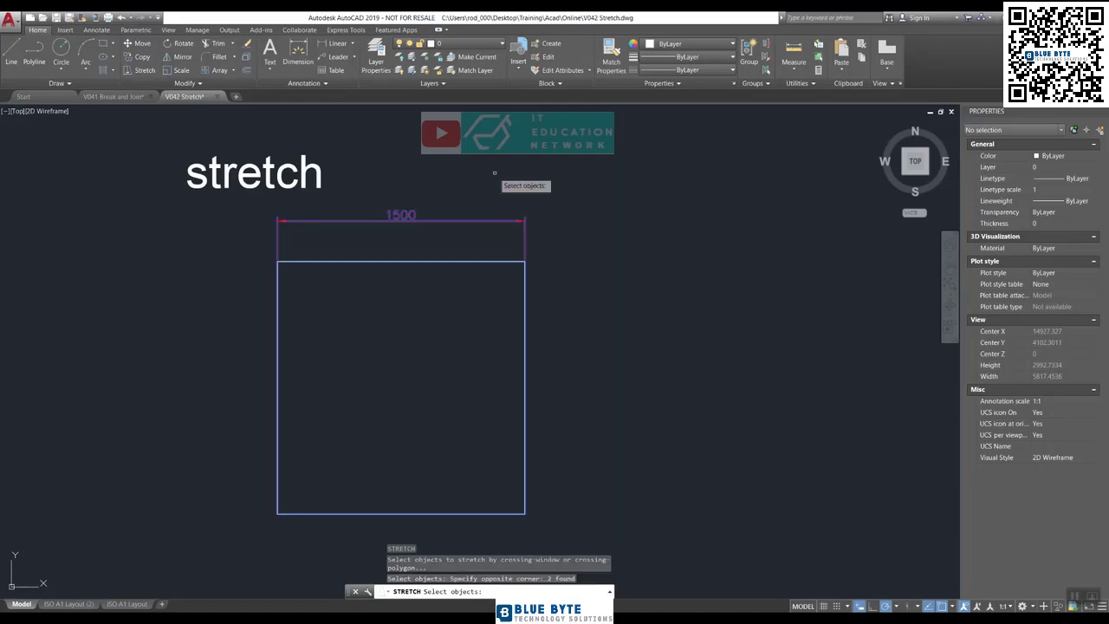
pyautogui.press('Return')
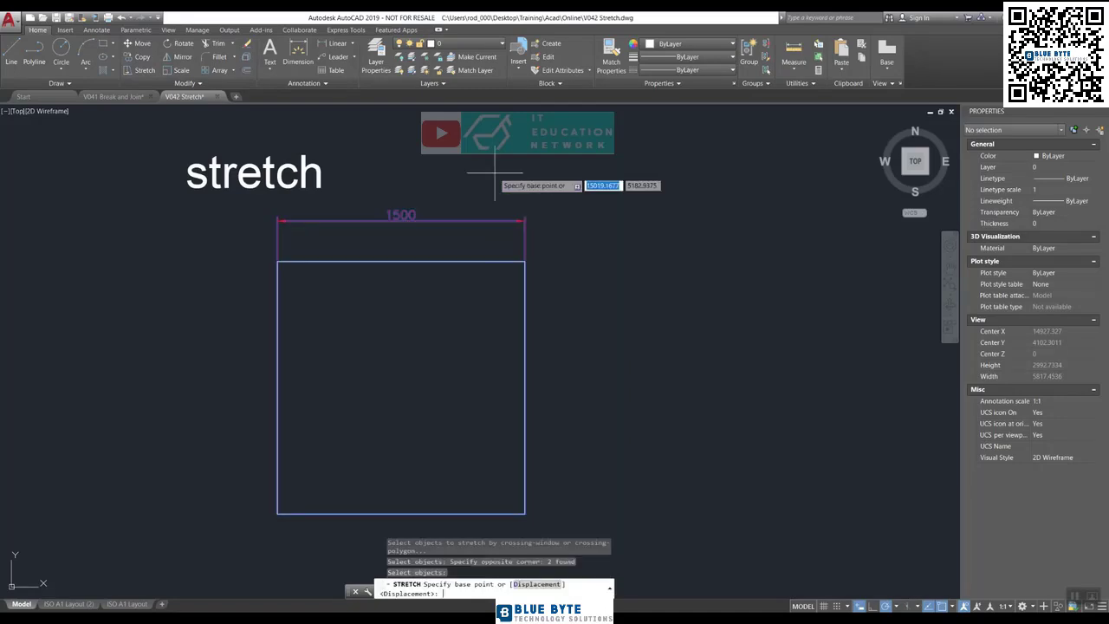
# Stretch the right edge 800 units to the right so the width reads 2300.
pyautogui.click(524, 387)
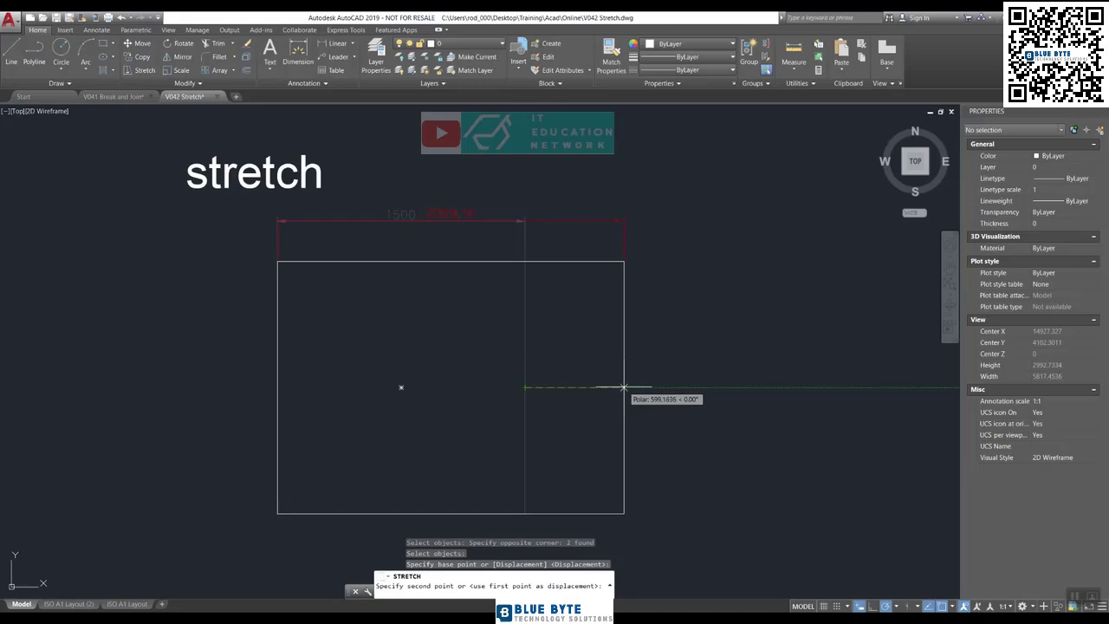
pyautogui.write('800')
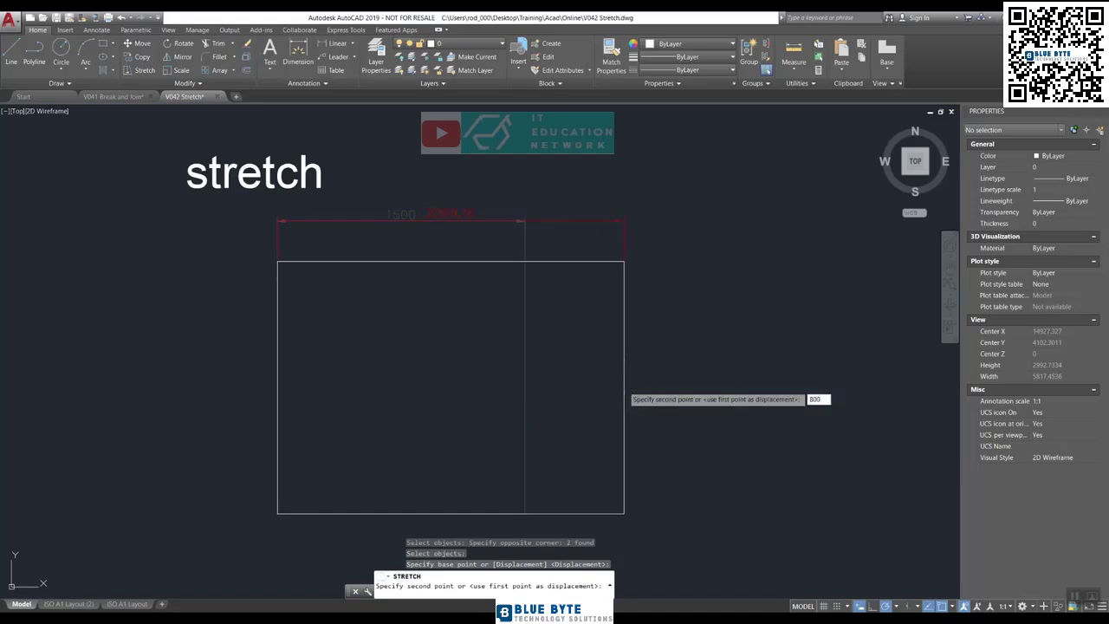
pyautogui.press('Return')
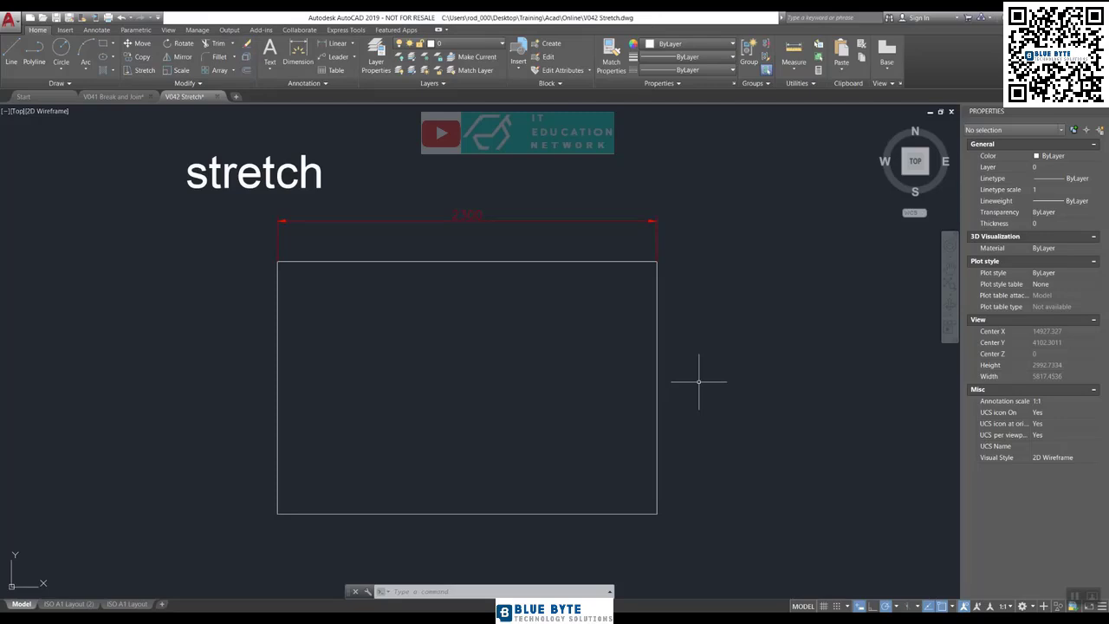
# Zoom to extents, then zoom and pan in on the kitchen floor plan.
pyautogui.write('z')
pyautogui.press('Return')
pyautogui.write('e')
pyautogui.press('Return')
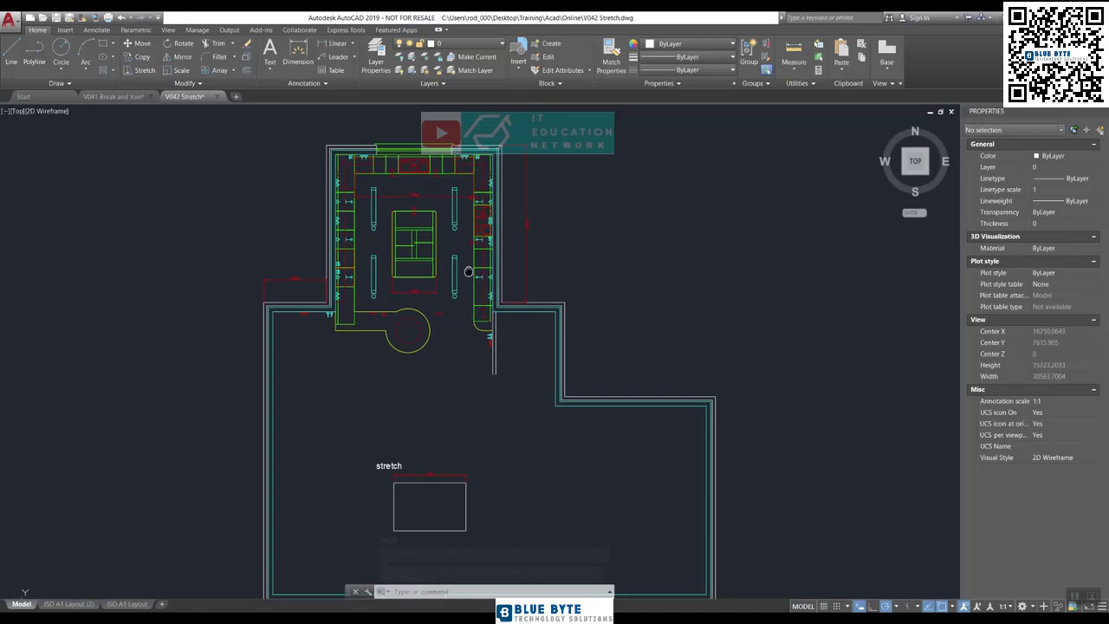
pyautogui.scroll(2, 436, 200)
pyautogui.moveTo(436, 200); pyautogui.dragTo(466, 259, button='middle')
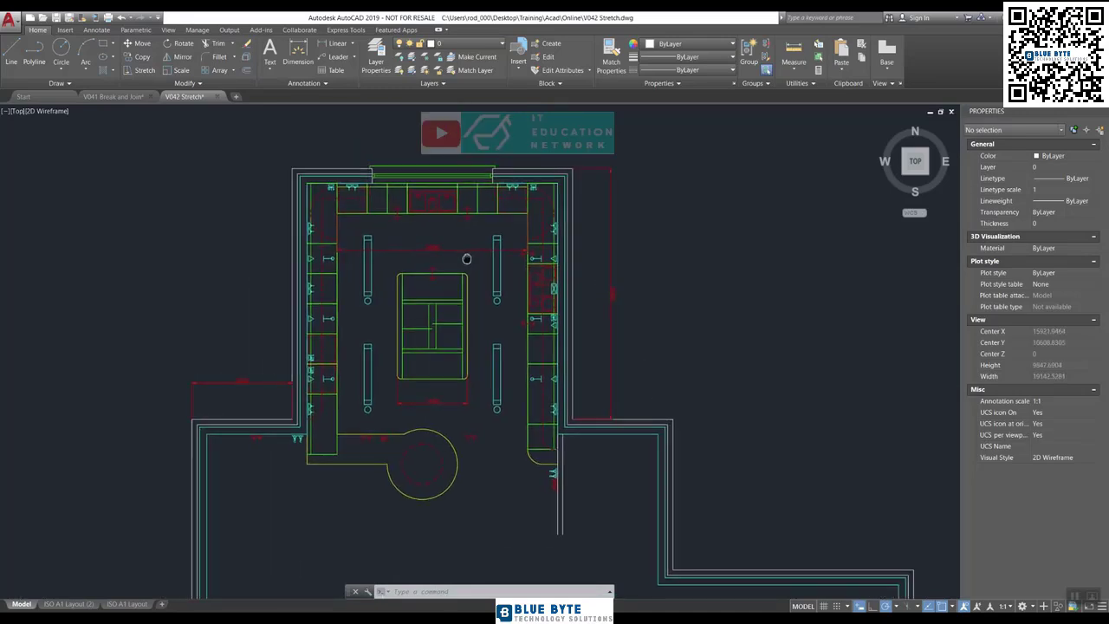
pyautogui.scroll(3, 466, 259)
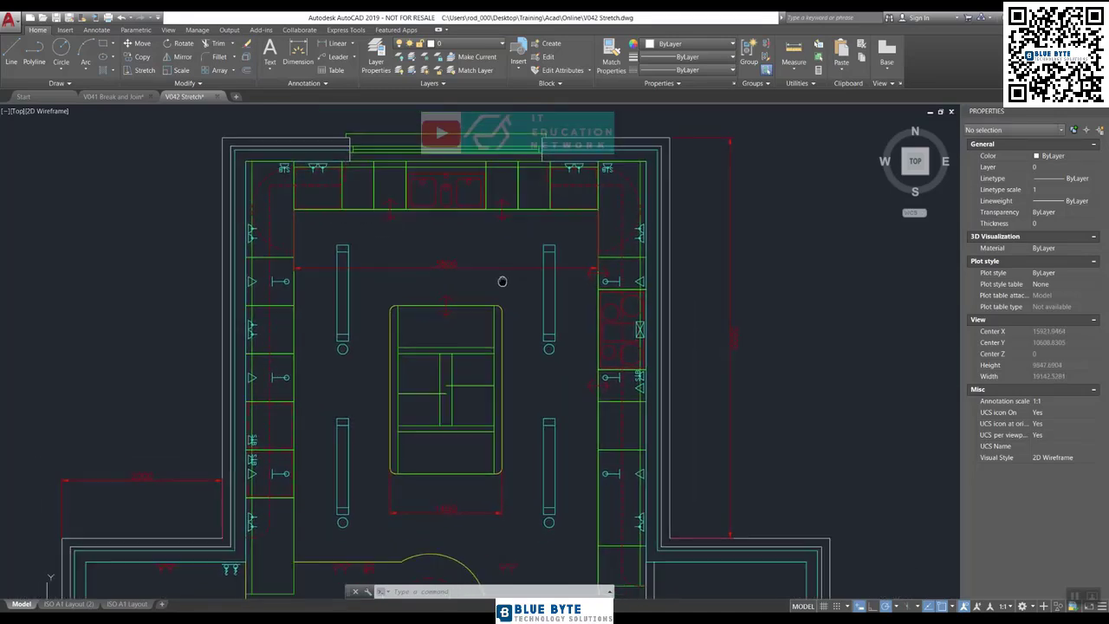
pyautogui.moveTo(501, 281); pyautogui.dragTo(517, 309, button='middle')
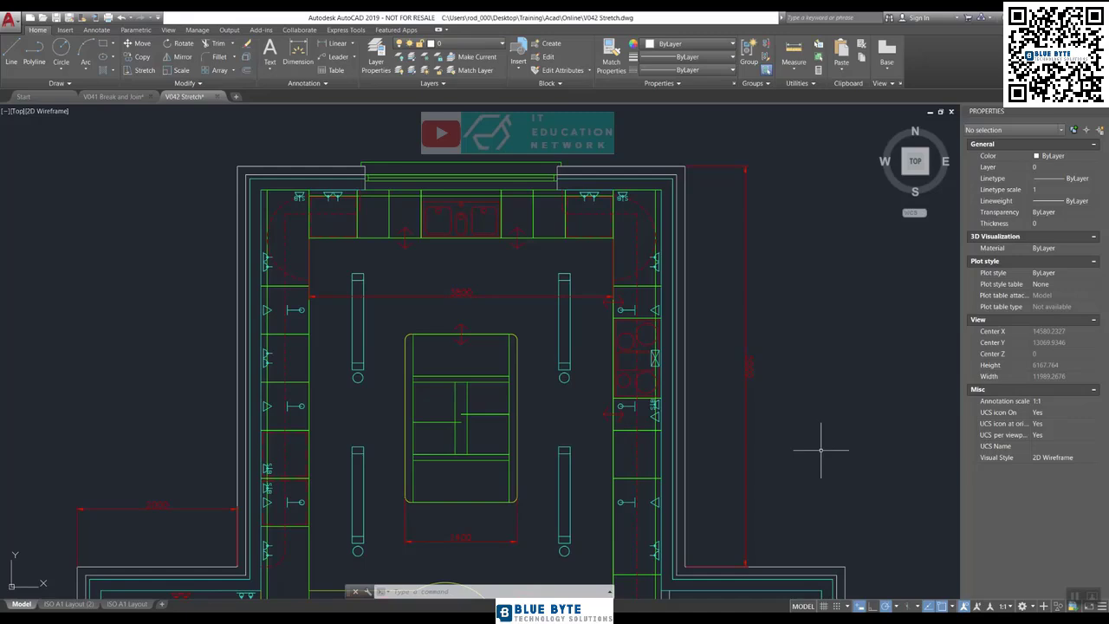
# Repeat STRETCH on the top cabinets and wall, moving them 600 upward.
pyautogui.rightClick(808, 149)
pyautogui.click(837, 156)
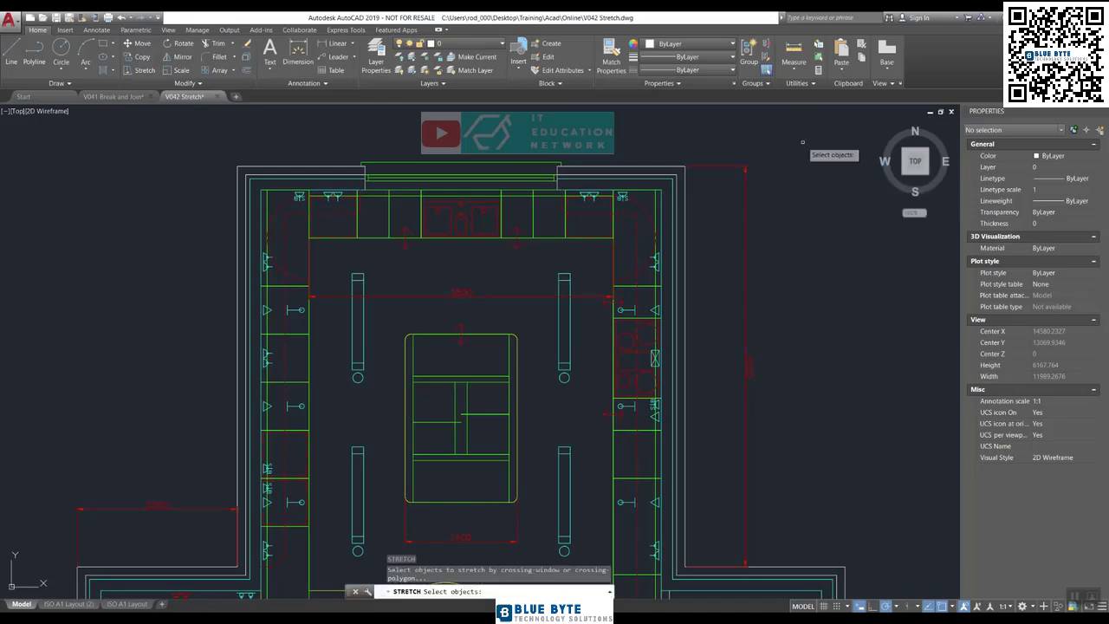
pyautogui.click(819, 123)
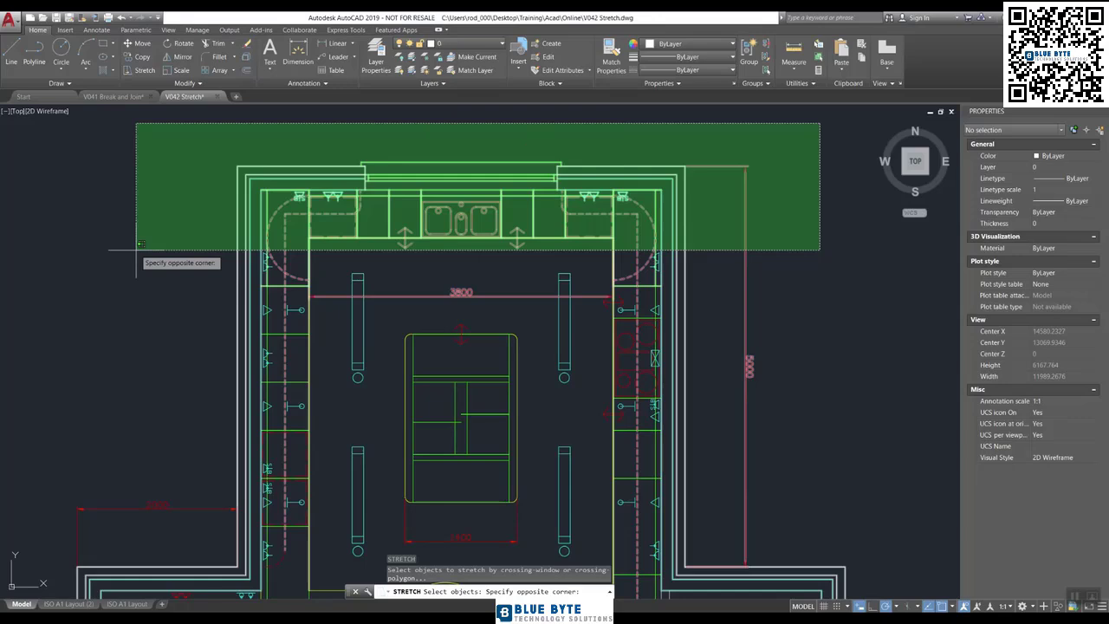
pyautogui.click(136, 250)
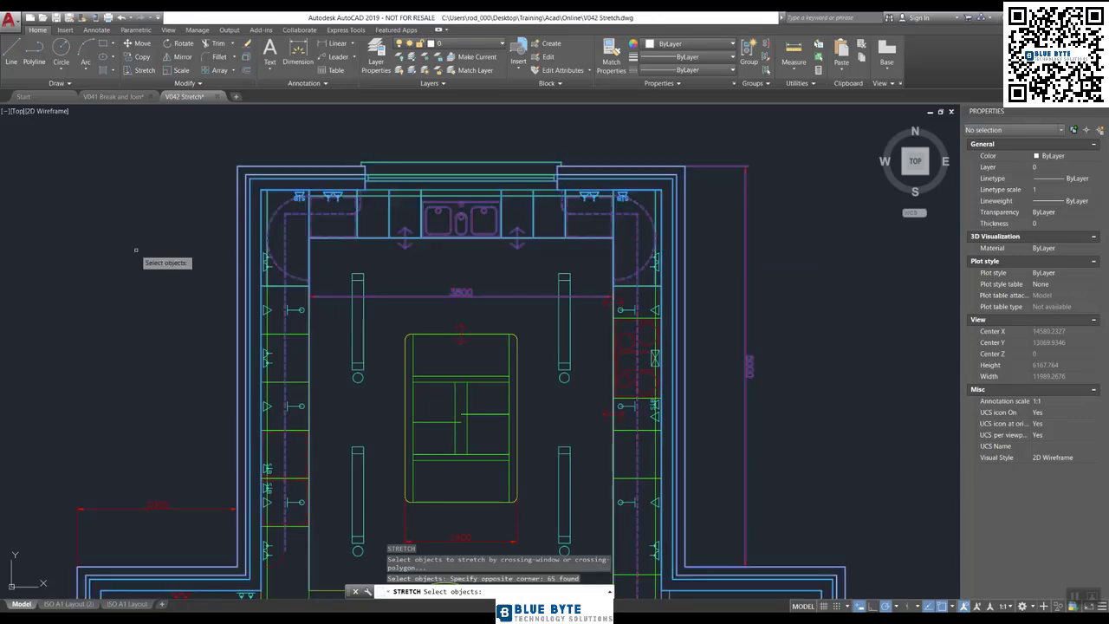
pyautogui.press('Return')
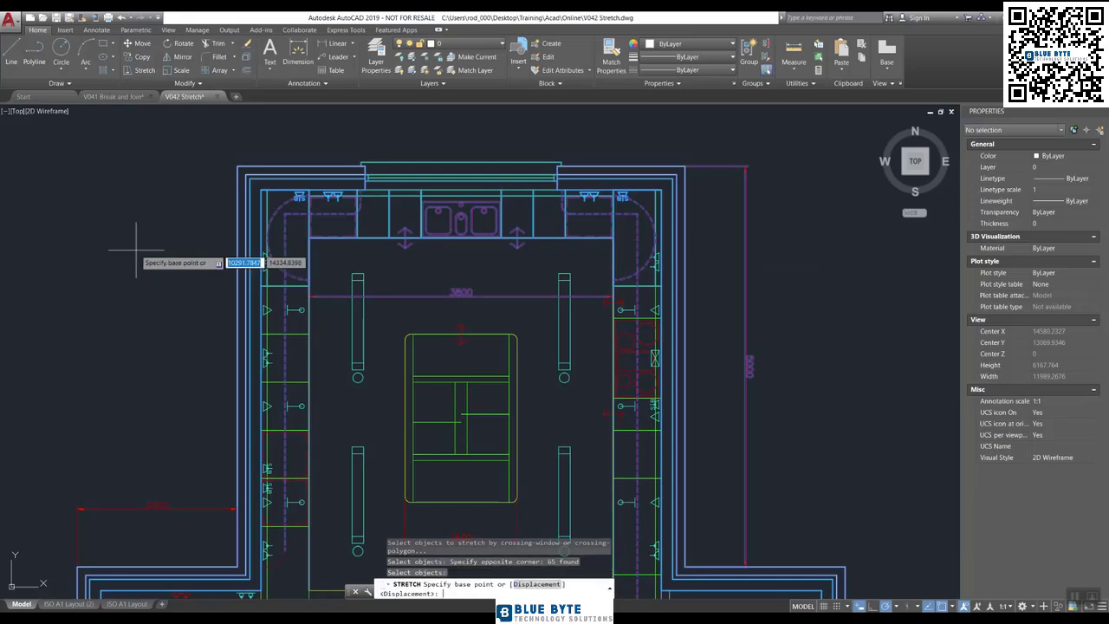
pyautogui.click(135, 318)
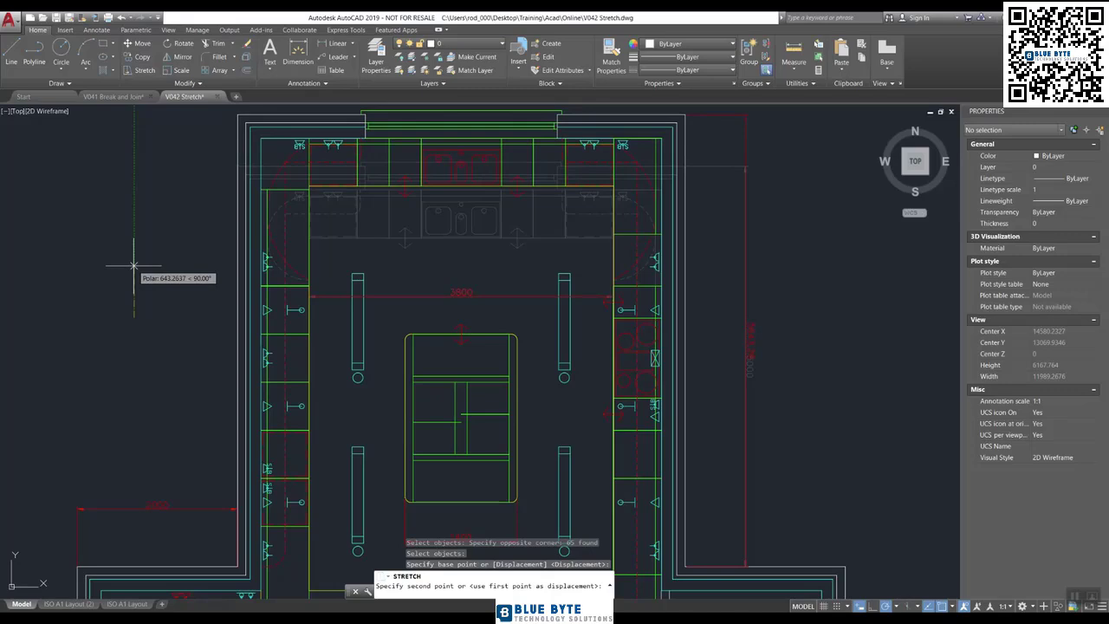
pyautogui.write('600')
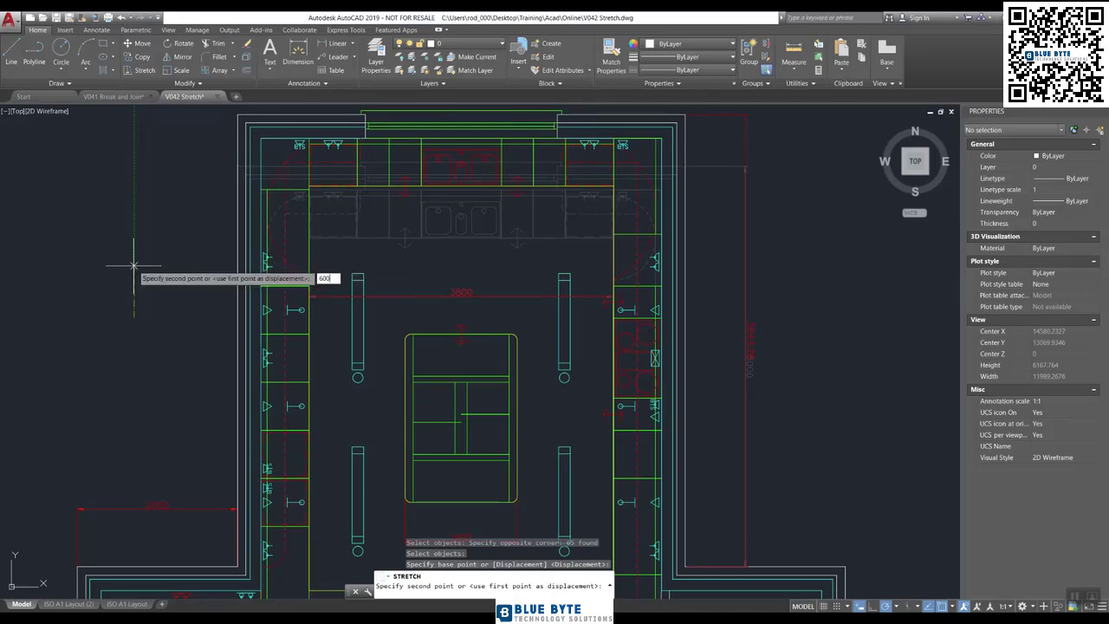
pyautogui.press('Return')
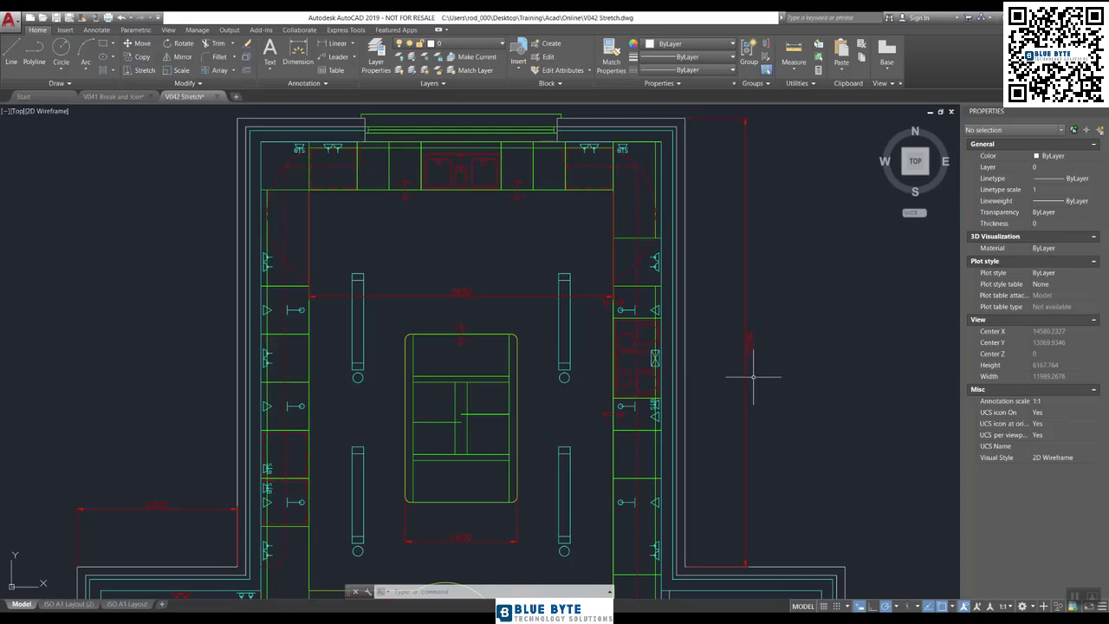
# Zoom and pan to show the whole floor plan, then start STRETCH with S.
pyautogui.scroll(-5, 481, 386)
pyautogui.moveTo(478, 383); pyautogui.dragTo(537, 226, button='middle')
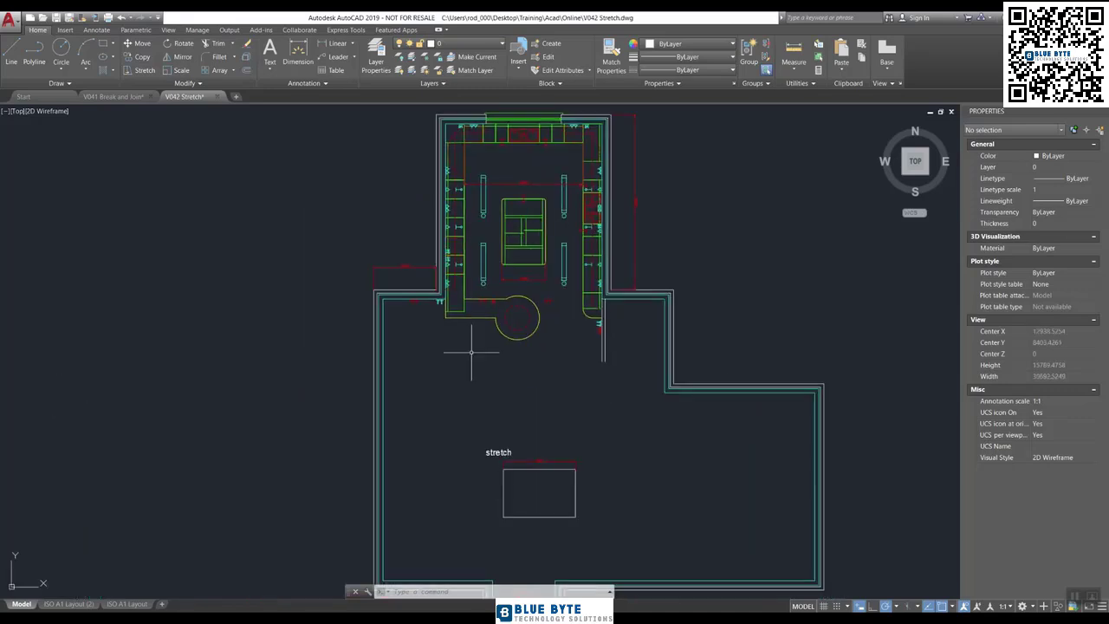
pyautogui.scroll(2, 433, 372)
pyautogui.moveTo(434, 372); pyautogui.dragTo(537, 377, button='middle')
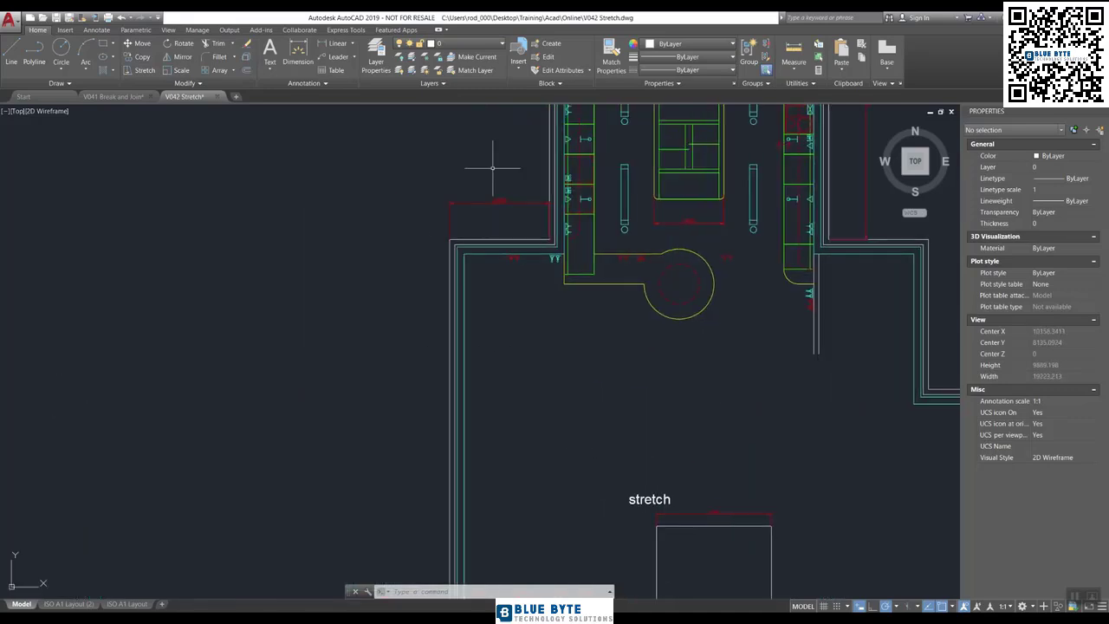
pyautogui.scroll(1, 508, 218)
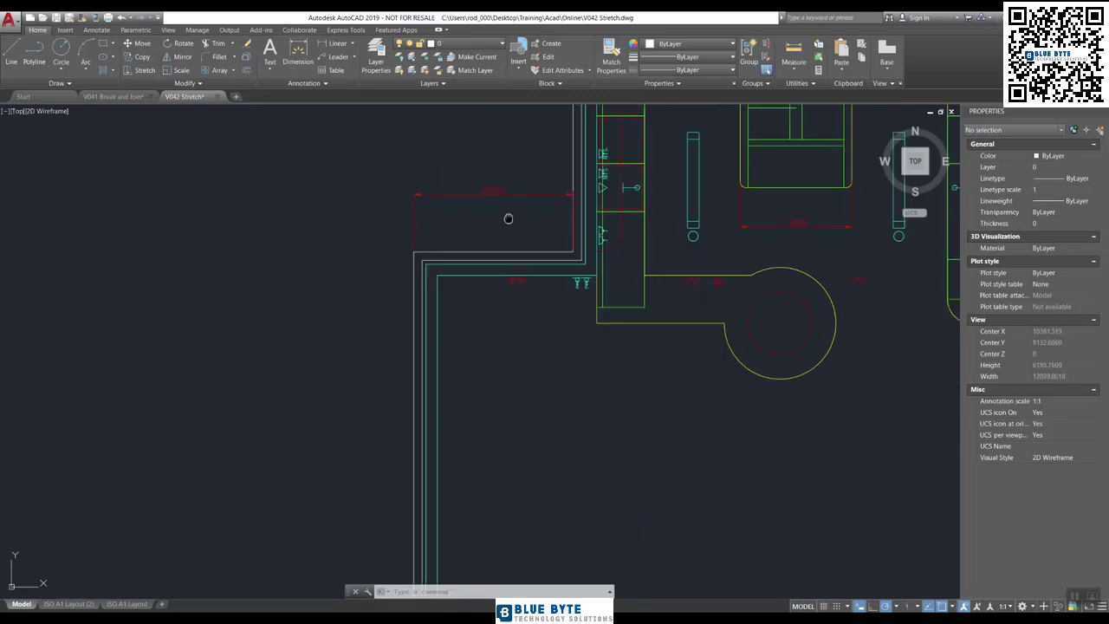
pyautogui.scroll(1, 486, 248)
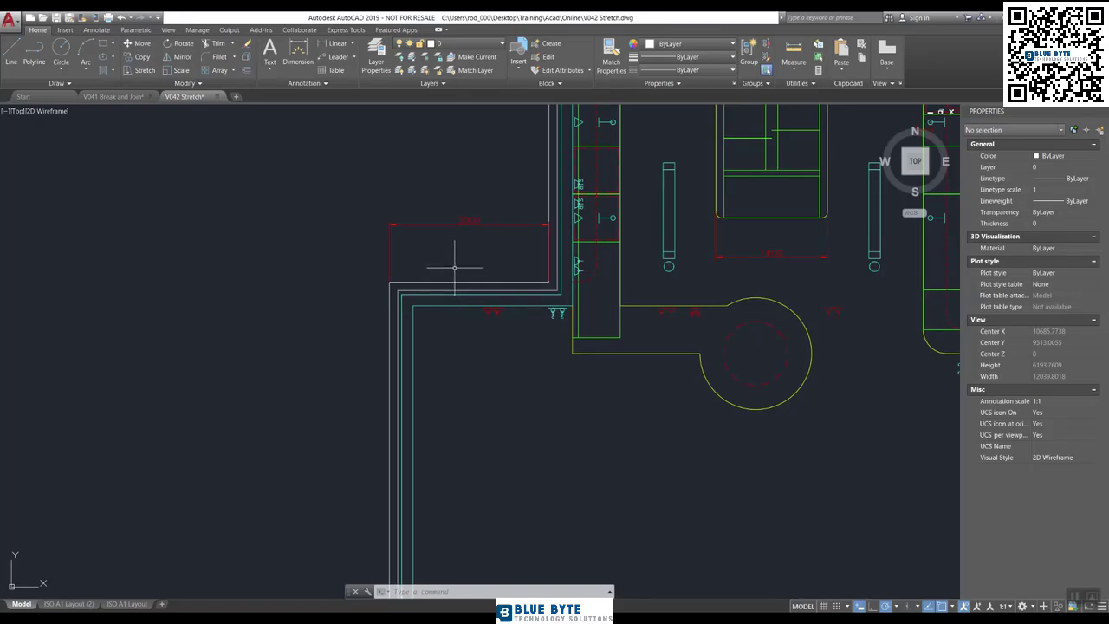
pyautogui.scroll(-4, 454, 267)
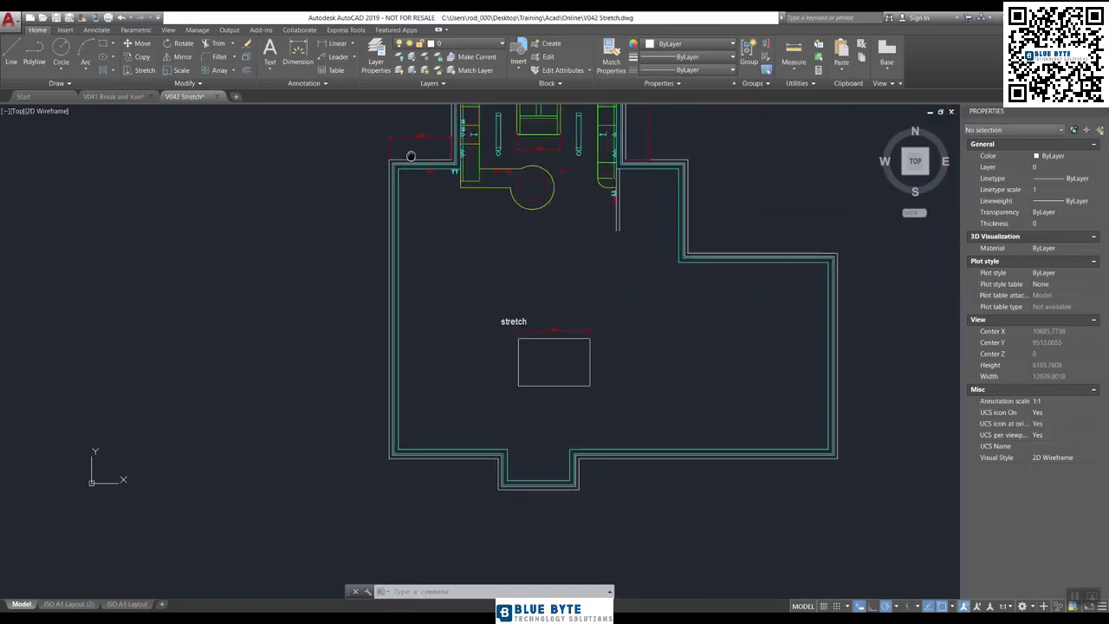
pyautogui.moveTo(396, 194); pyautogui.dragTo(389, 215, button='middle')
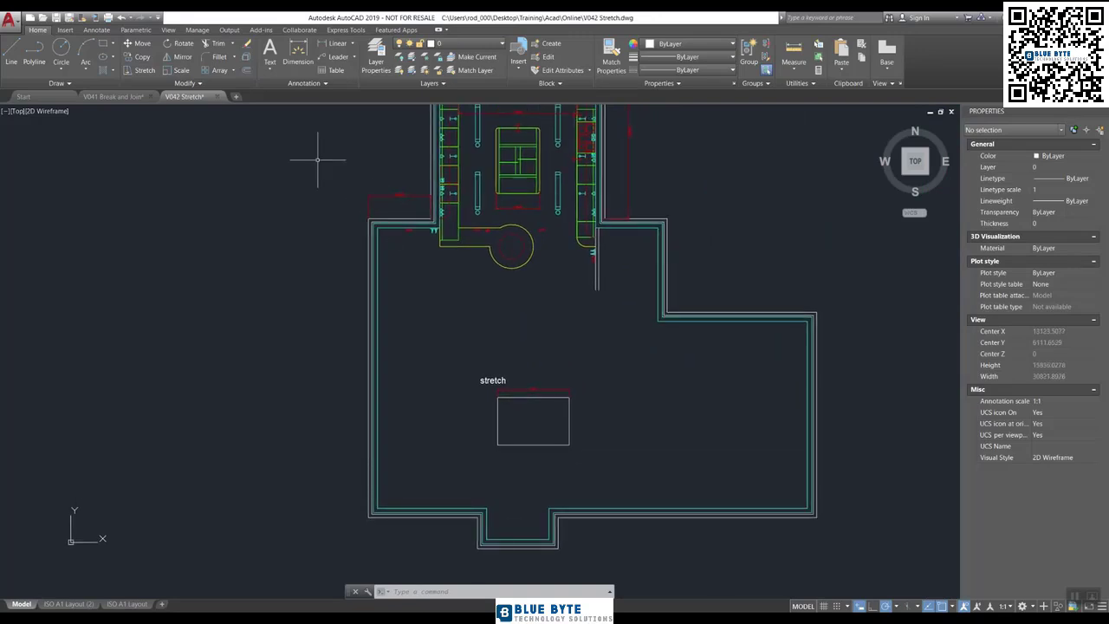
pyautogui.write('s')
pyautogui.press('Return')
# Crossing-select the left wall and stretch it 2000 units to the left.
pyautogui.click(393, 165)
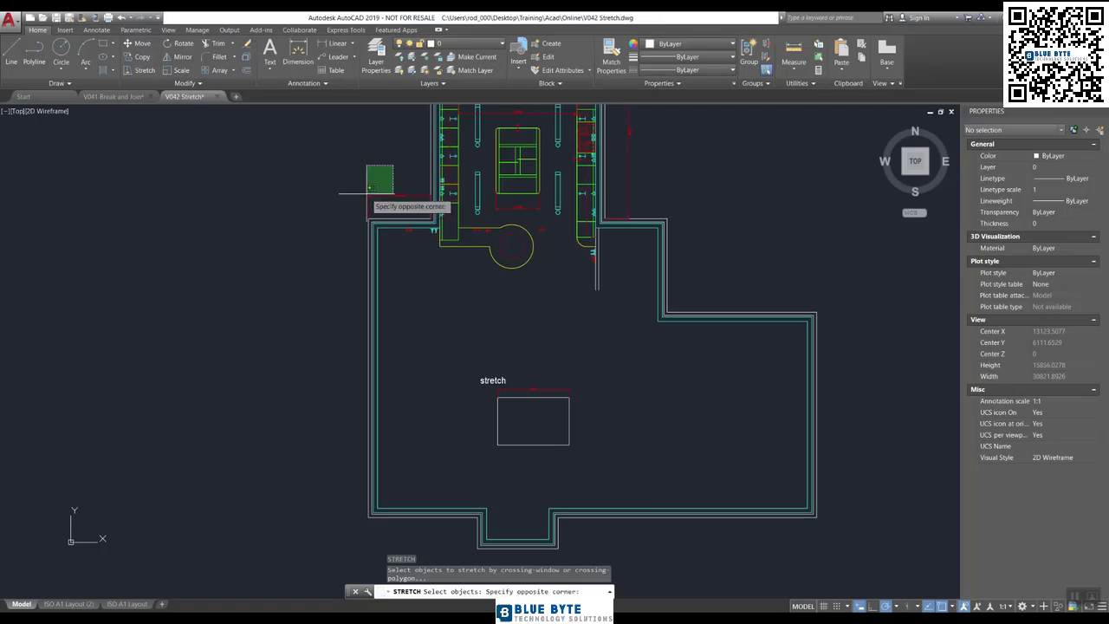
pyautogui.click(337, 533)
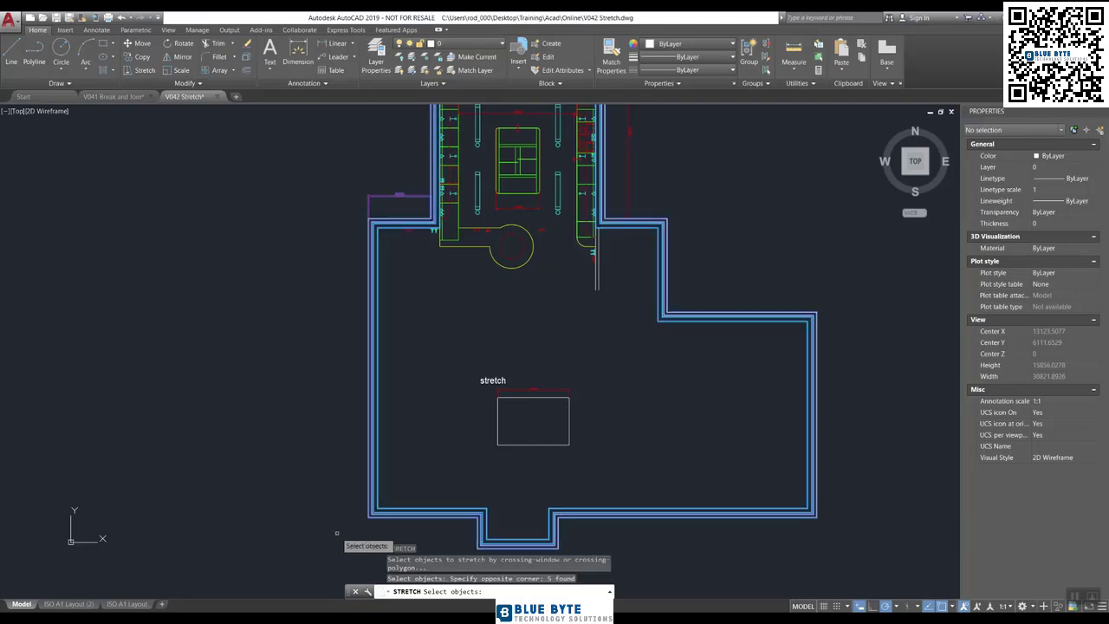
pyautogui.press('Return')
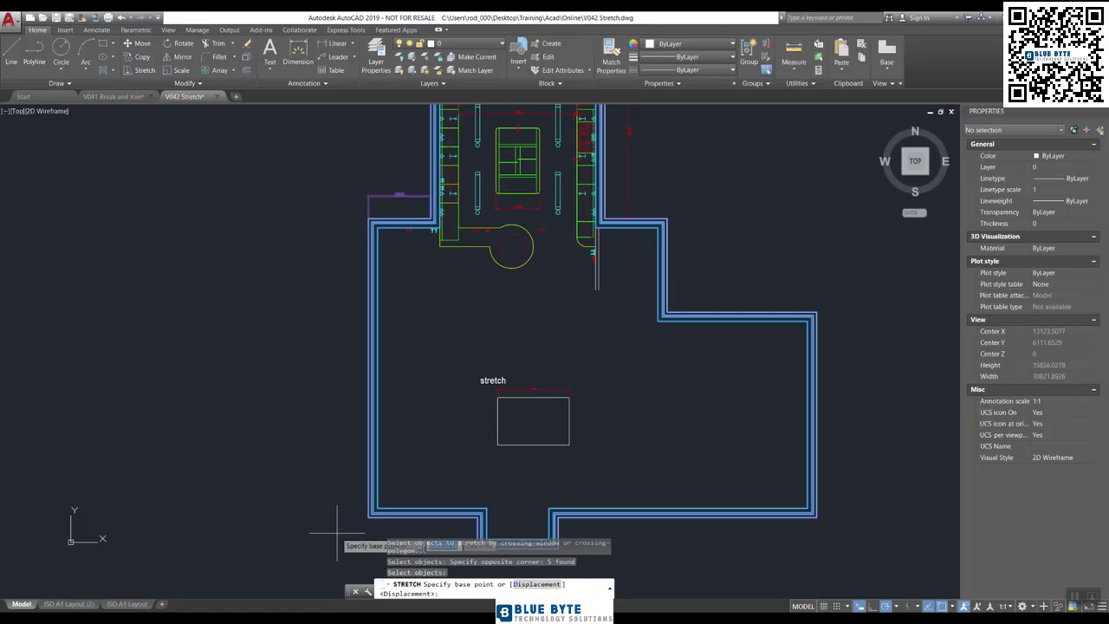
pyautogui.click(294, 468)
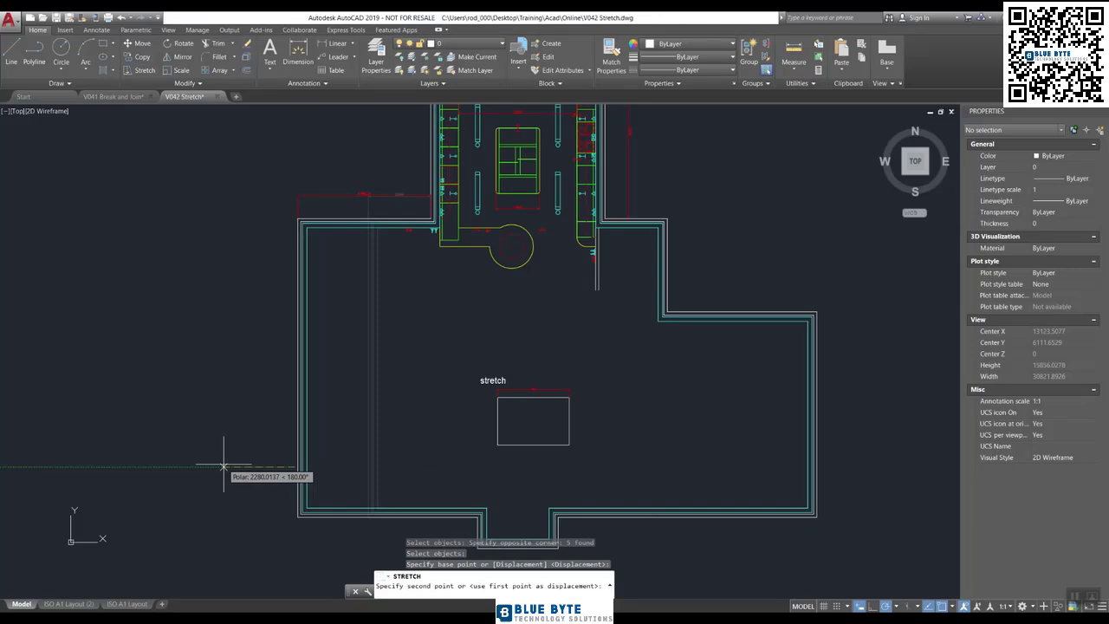
pyautogui.write('2000')
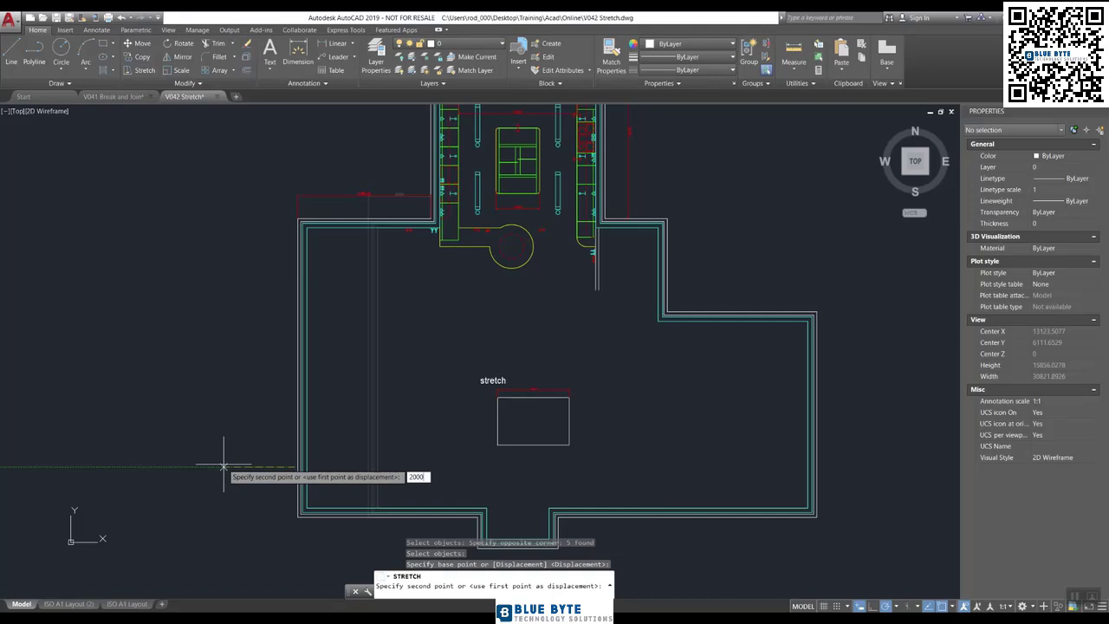
pyautogui.press('Return')
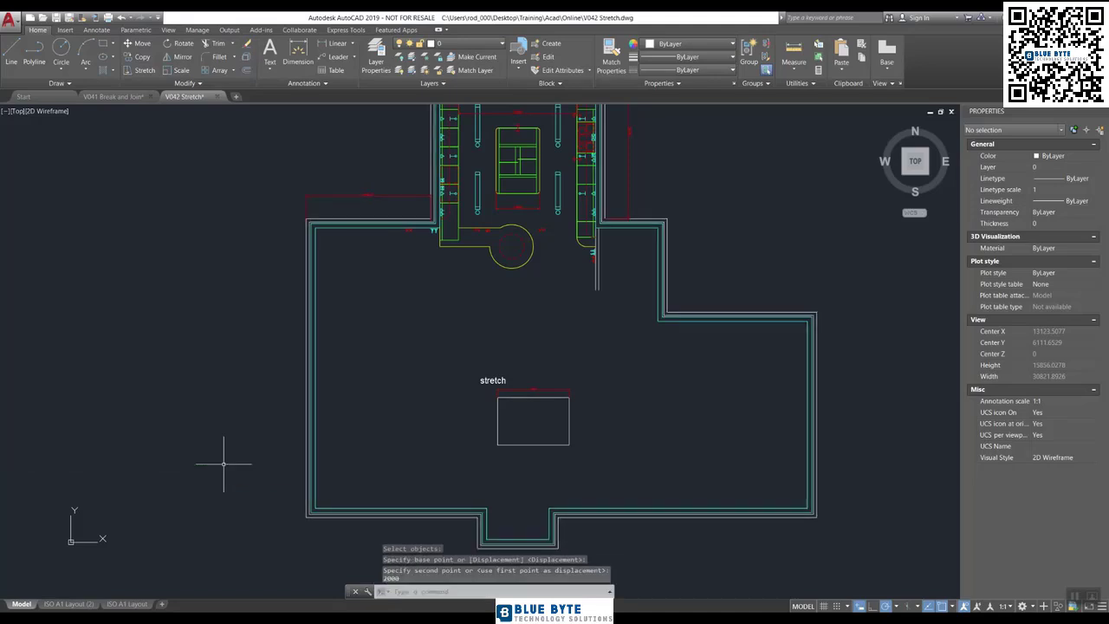
# Zoom and pan around the plan to check the updated 4000 dimension.
pyautogui.scroll(6, 389, 193)
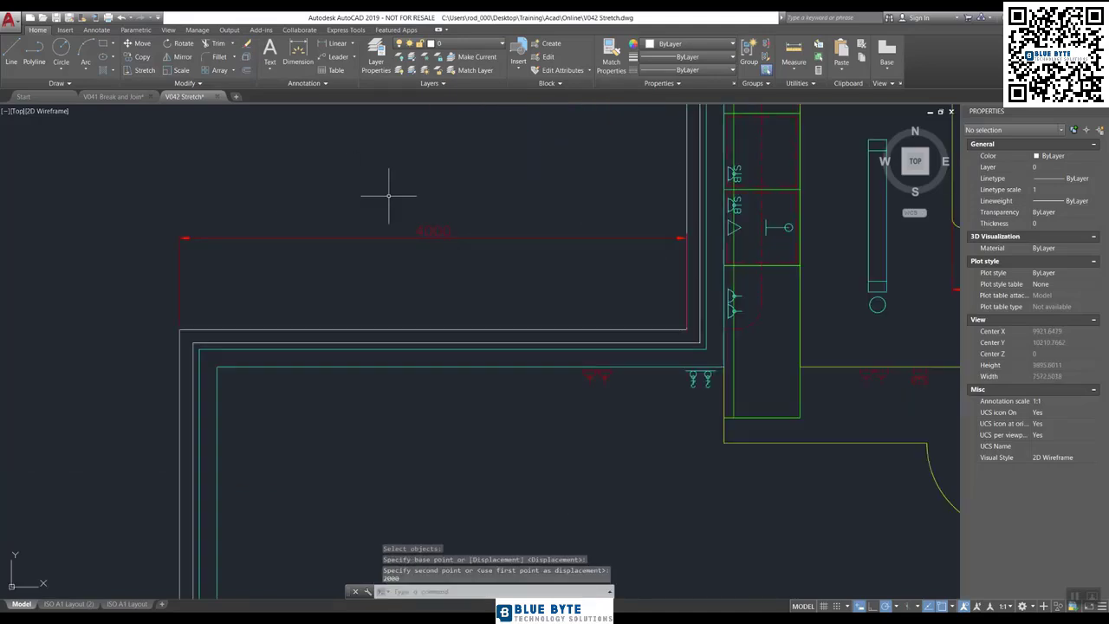
pyautogui.moveTo(471, 208); pyautogui.dragTo(540, 237, button='middle')
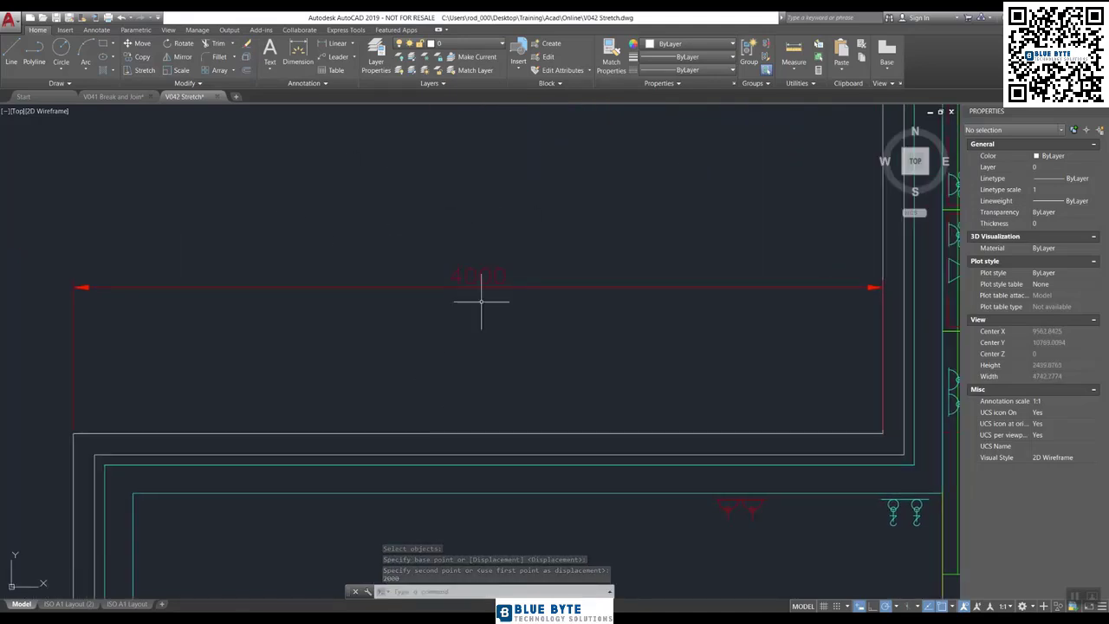
pyautogui.scroll(-4, 437, 319)
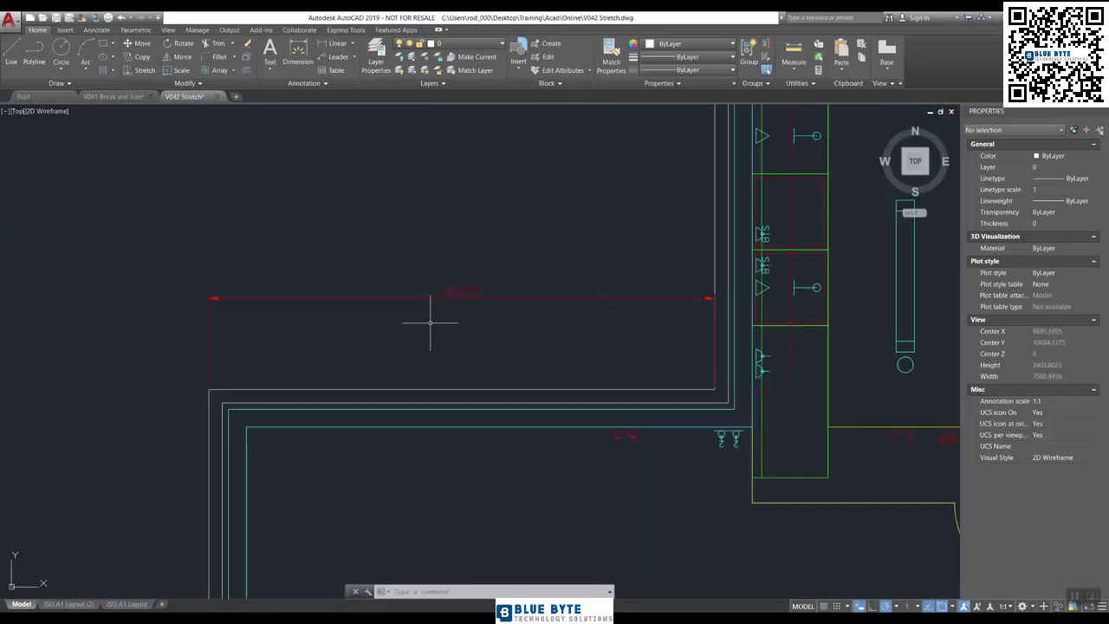
pyautogui.moveTo(434, 321)
pyautogui.mouseDown(button='middle')
pyautogui.moveTo(384, 350)
pyautogui.moveTo(258, 304)
pyautogui.mouseUp(button='middle')
pyautogui.scroll(-3, 384, 350)
pyautogui.scroll(-3, 248, 302)
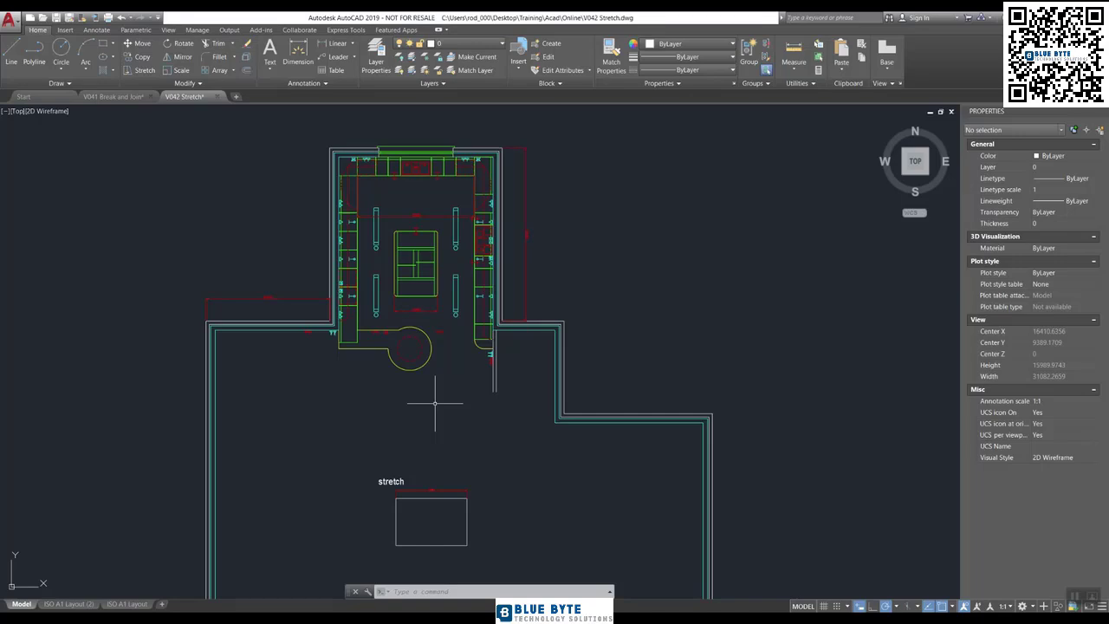
pyautogui.moveTo(581, 515); pyautogui.dragTo(550, 411, button='middle')
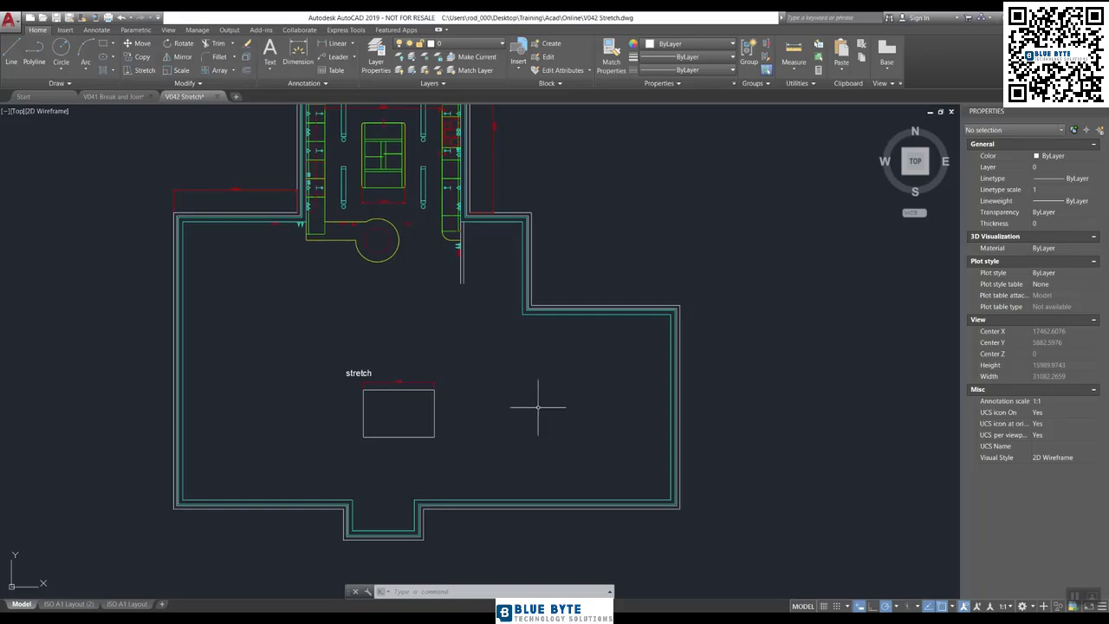
pyautogui.scroll(5, 394, 410)
pyautogui.moveTo(396, 411); pyautogui.dragTo(462, 396, button='middle')
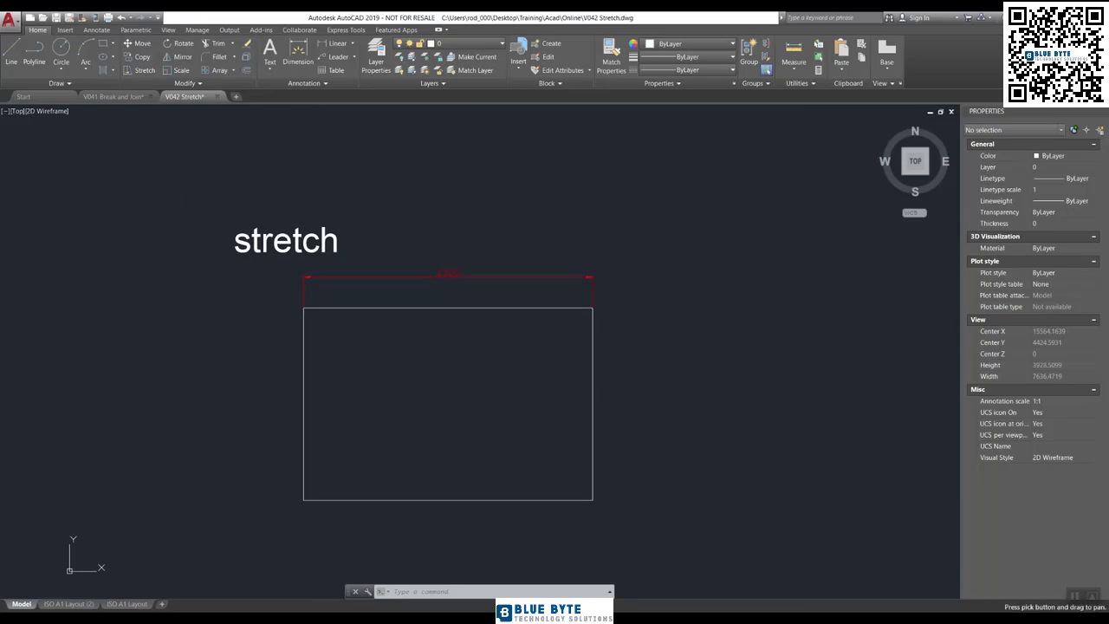